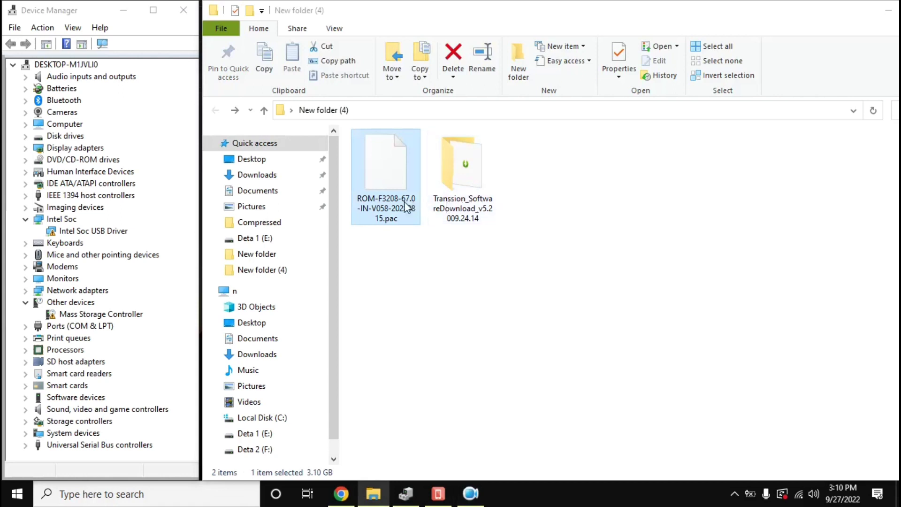
- Move ROM-F3208-67.0-IN-V058-20220815.pac from New folder (4) into the Tool Playing folder inside Transsion_SoftwareDownload_v5.2009.24.14
{"action": "right_click", "coordinate": [381, 162]}
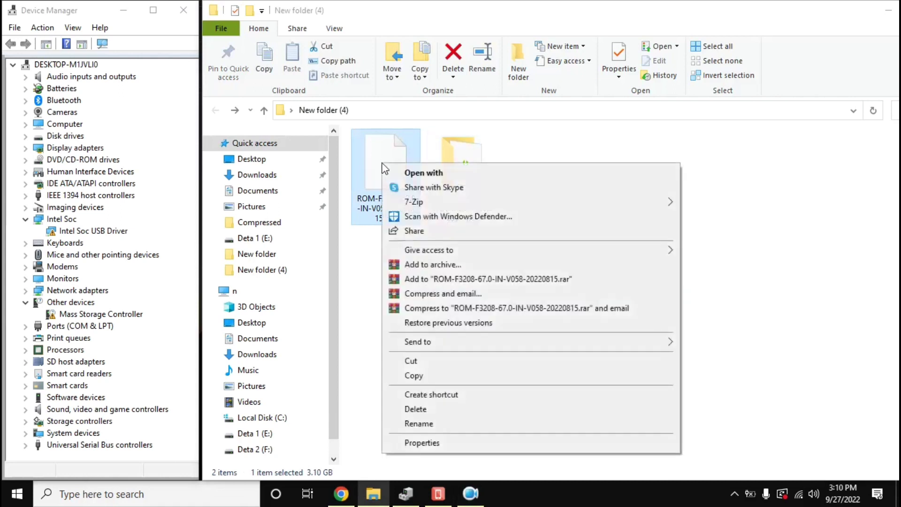
{"action": "left_click", "coordinate": [405, 364]}
{"action": "double_click", "coordinate": [454, 197]}
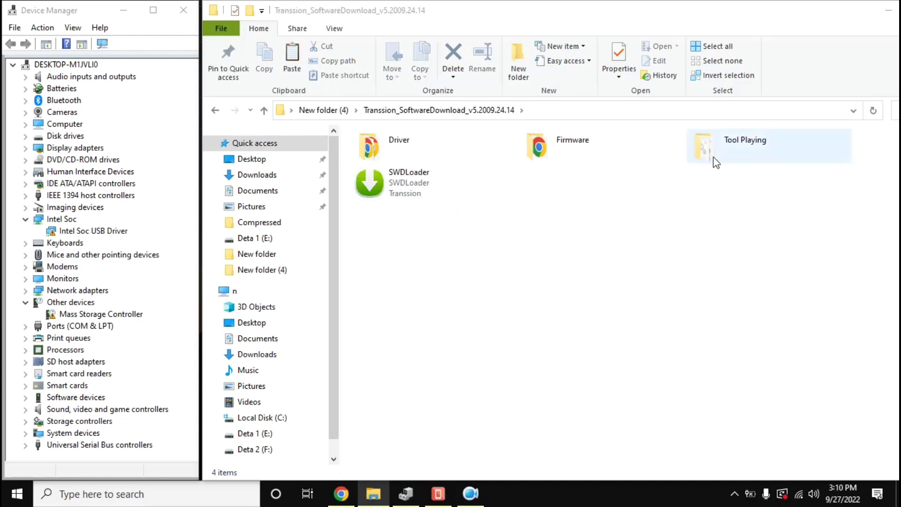
{"action": "left_click", "coordinate": [751, 161]}
{"action": "double_click", "coordinate": [753, 154]}
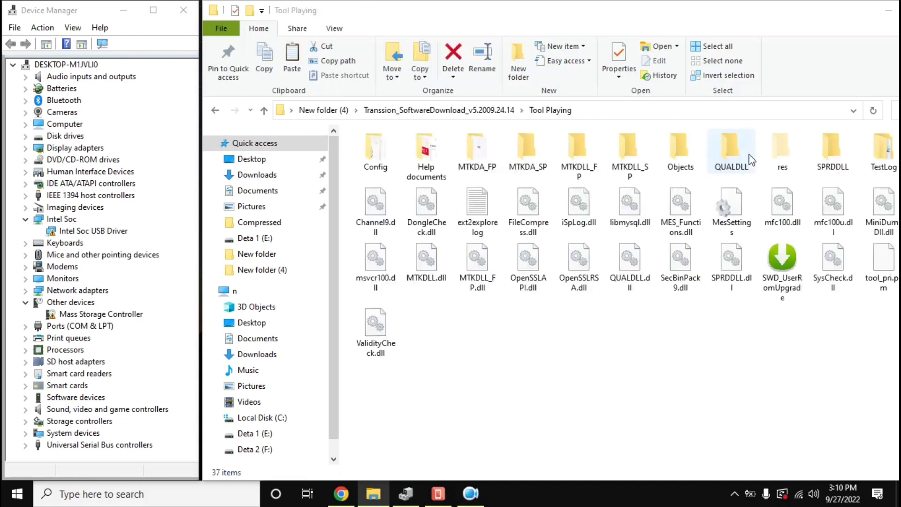
{"action": "right_click", "coordinate": [570, 331]}
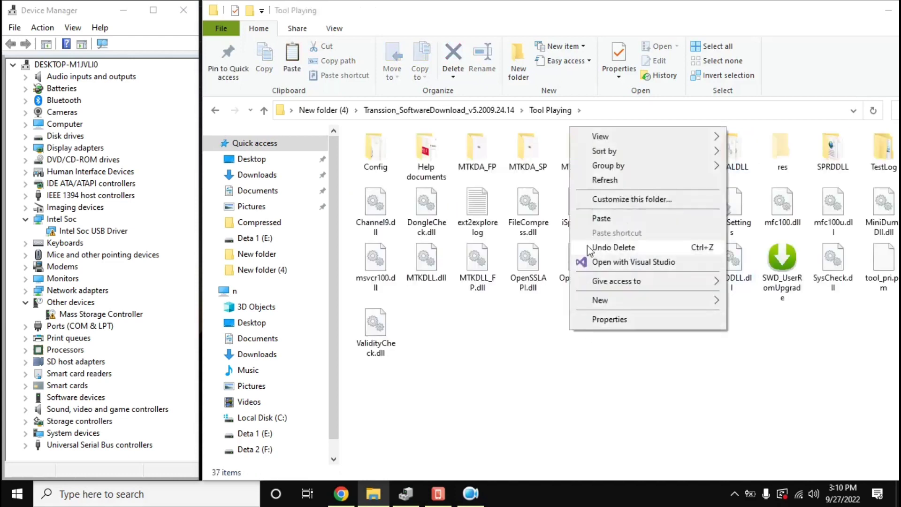
{"action": "left_click", "coordinate": [601, 219]}
{"action": "left_click", "coordinate": [551, 364]}
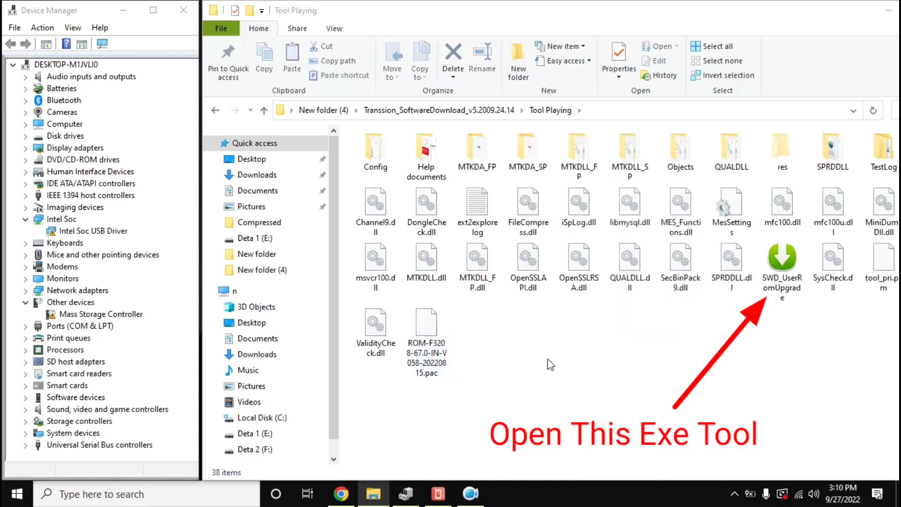
- Run SWD_UserRomUpgrade as administrator from the Tool Playing folder and dismiss its startup message
{"action": "left_click", "coordinate": [772, 280]}
{"action": "right_click", "coordinate": [772, 280]}
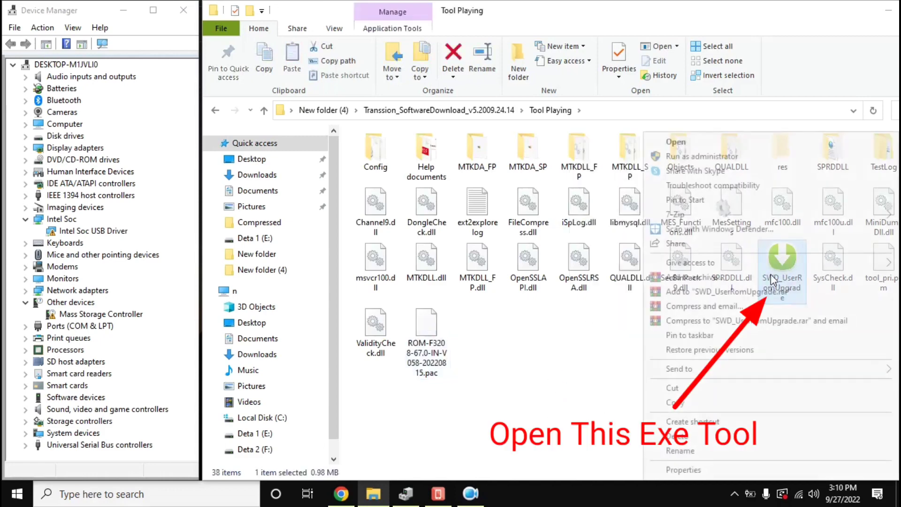
{"action": "left_click", "coordinate": [670, 157]}
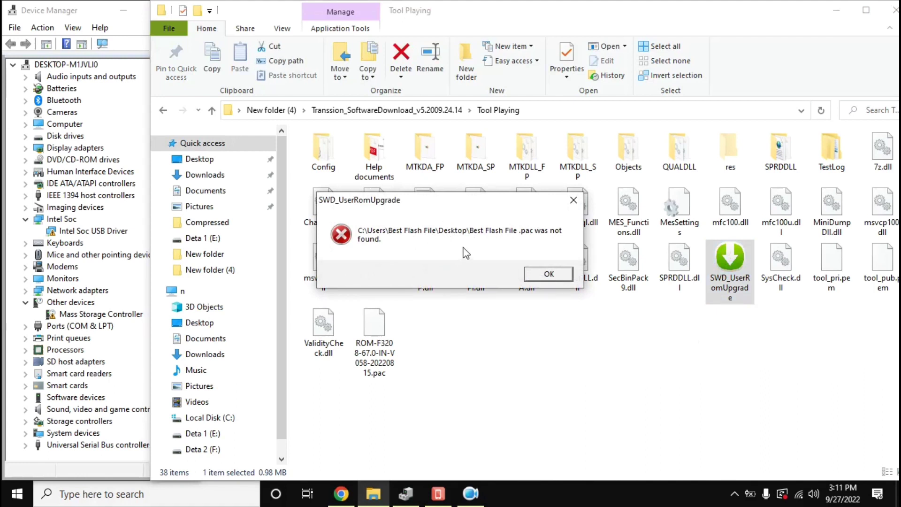
{"action": "left_click", "coordinate": [544, 274]}
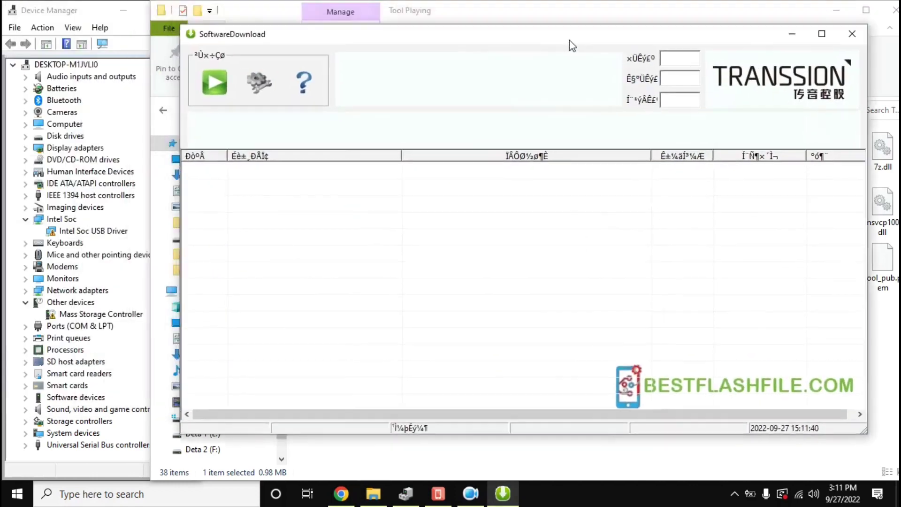
- Open the firmware path settings and browse from the Desktop through New folder (4) and the Transsion_SoftwareDownload folder to Tool Playing
{"action": "left_click", "coordinate": [247, 97]}
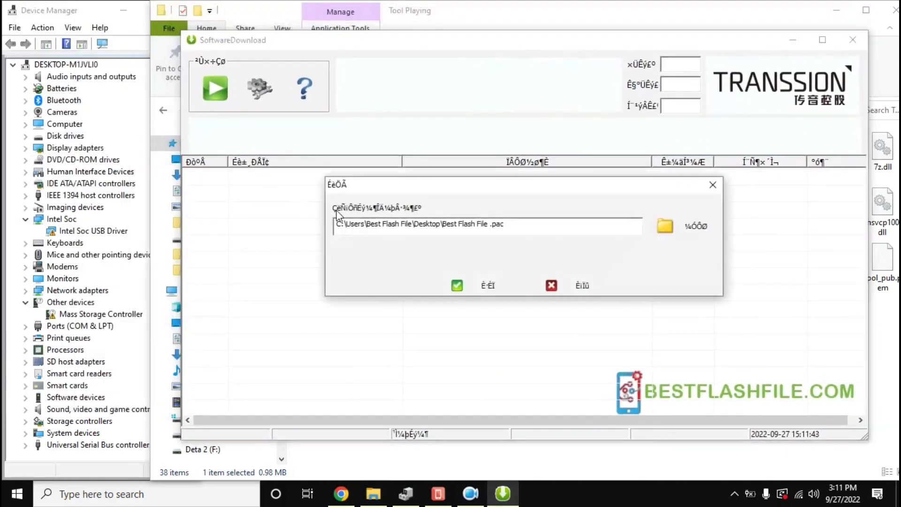
{"action": "left_click", "coordinate": [679, 233]}
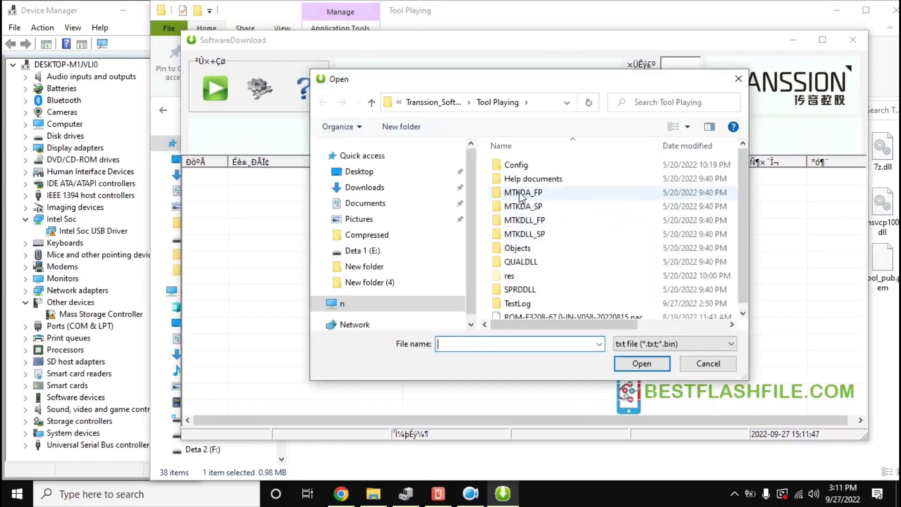
{"action": "left_click", "coordinate": [354, 182]}
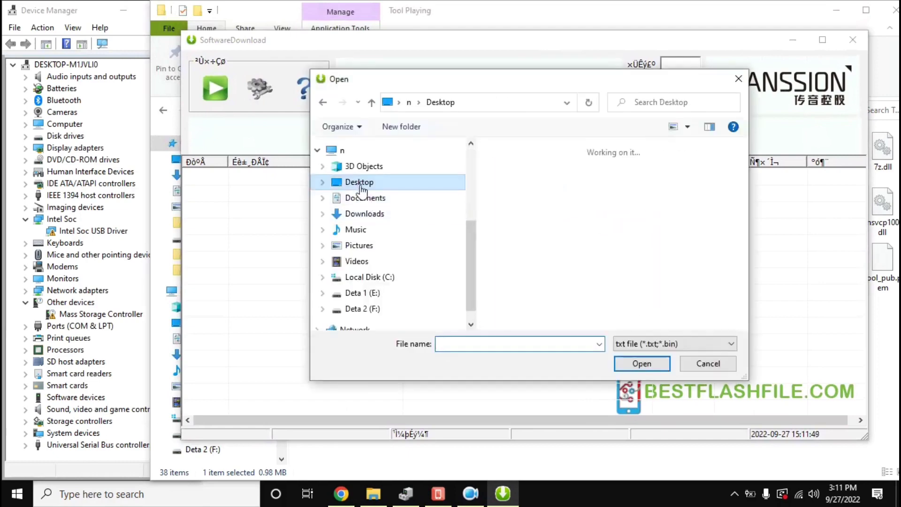
{"action": "scroll", "coordinate": [619, 282], "scroll_direction": "down", "scroll_amount": 3}
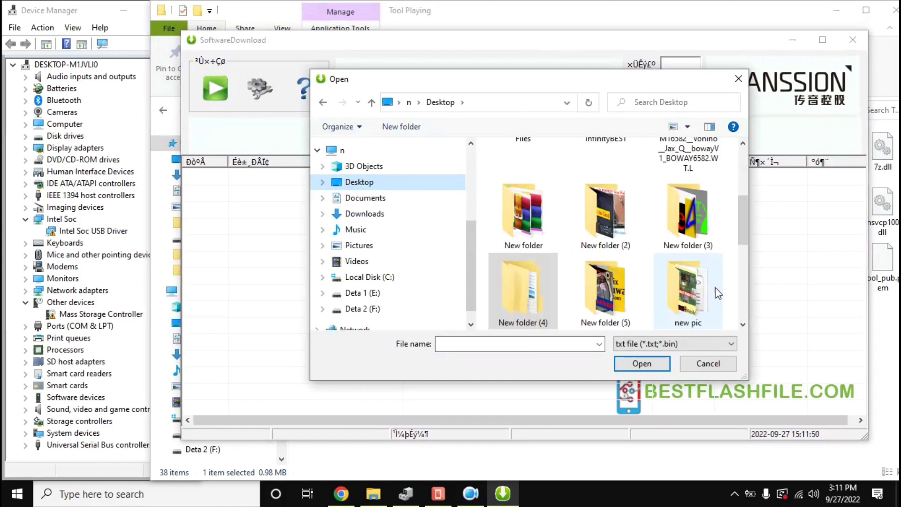
{"action": "double_click", "coordinate": [521, 206]}
{"action": "key", "text": "alt+Left"}
{"action": "scroll", "coordinate": [591, 286], "scroll_direction": "up", "scroll_amount": 5}
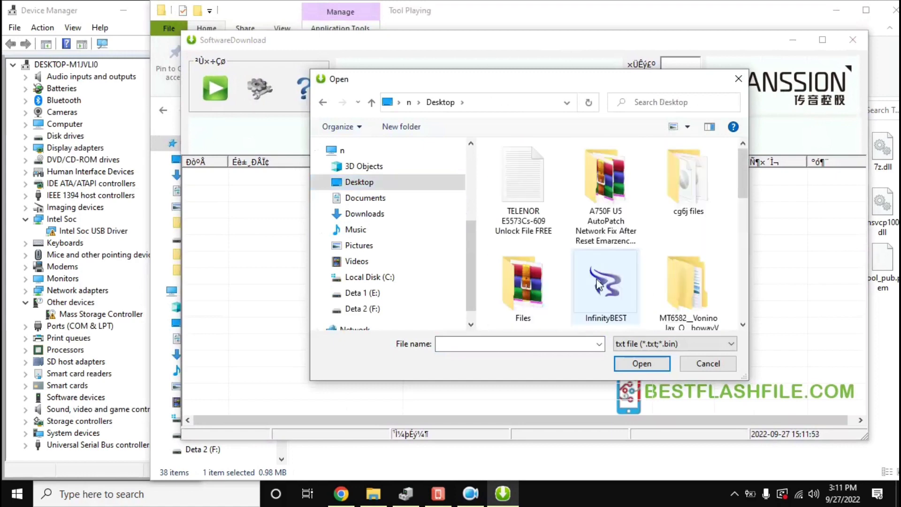
{"action": "left_click_drag", "start_coordinate": [738, 153], "coordinate": [725, 257]}
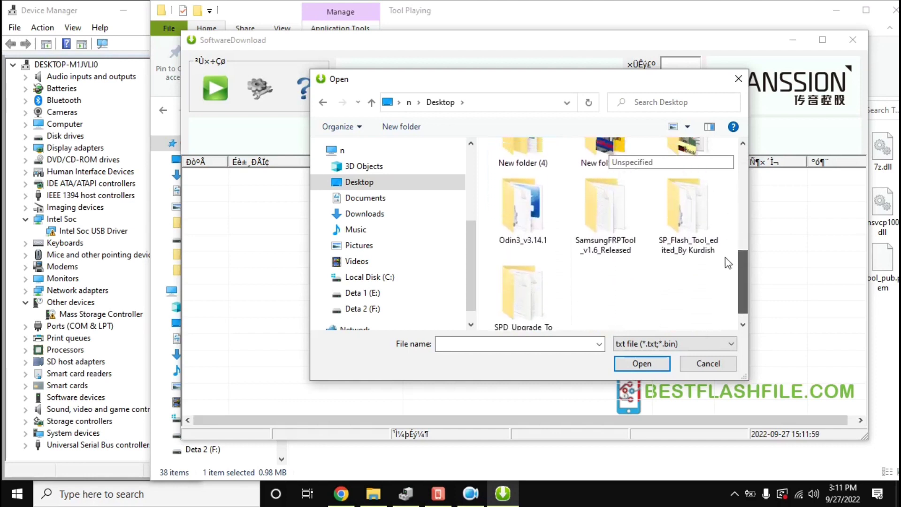
{"action": "scroll", "coordinate": [726, 258], "scroll_direction": "up", "scroll_amount": 2}
{"action": "double_click", "coordinate": [513, 225]}
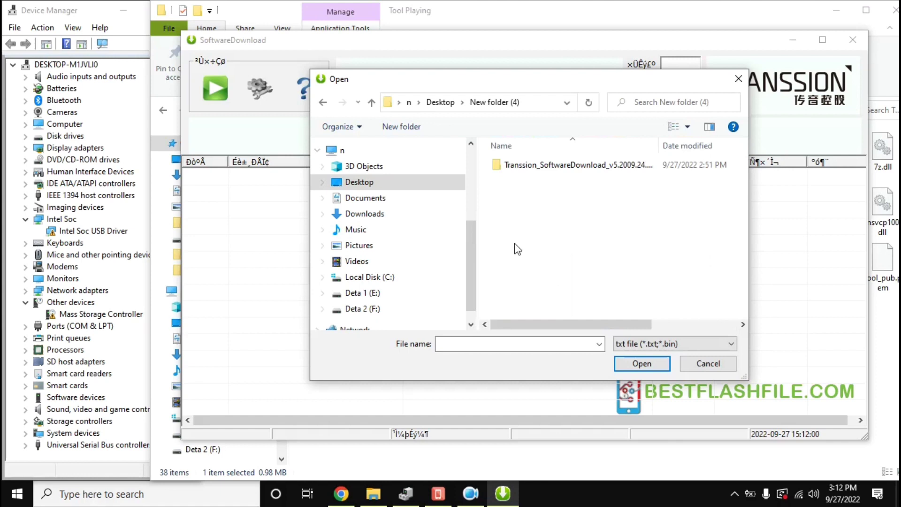
{"action": "double_click", "coordinate": [516, 167]}
{"action": "double_click", "coordinate": [513, 196]}
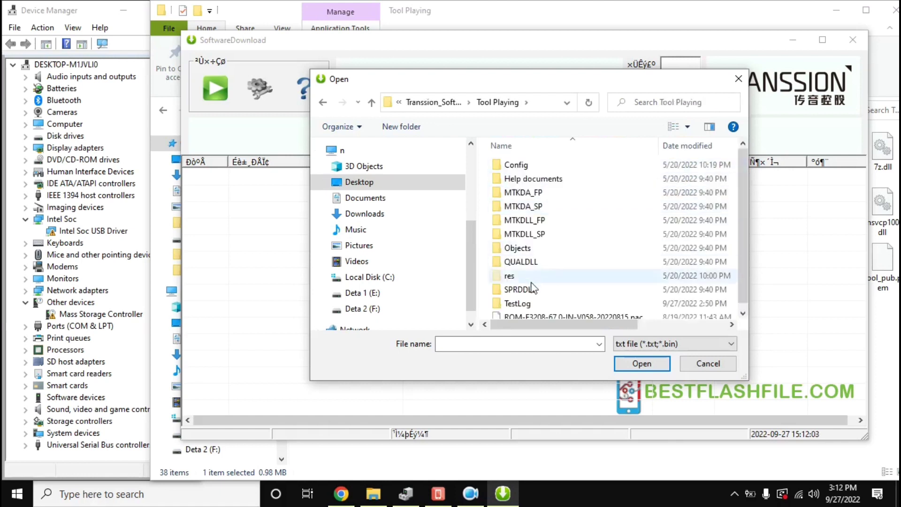
- Load ROM-F3208-67.0-IN-V058-20220815.pac as the firmware file and confirm the settings
{"action": "scroll", "coordinate": [632, 290], "scroll_direction": "down", "scroll_amount": 1}
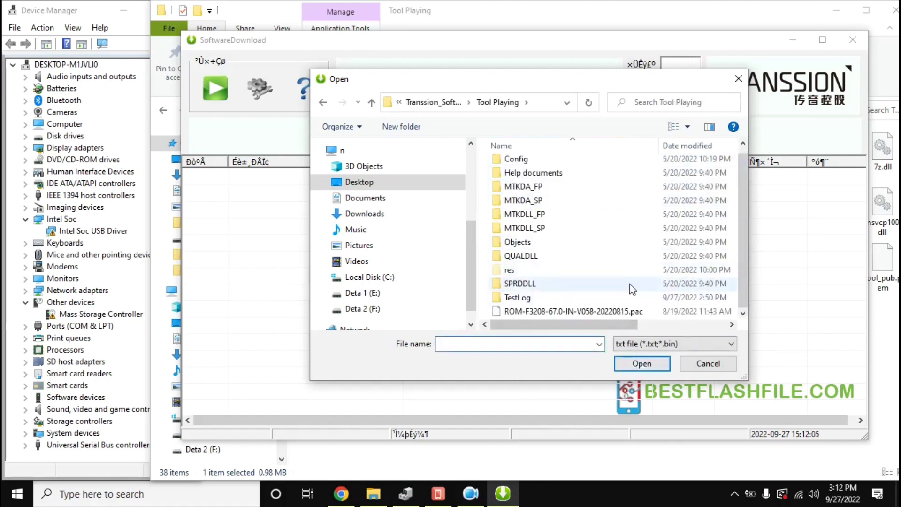
{"action": "left_click", "coordinate": [549, 312]}
{"action": "left_click", "coordinate": [642, 363]}
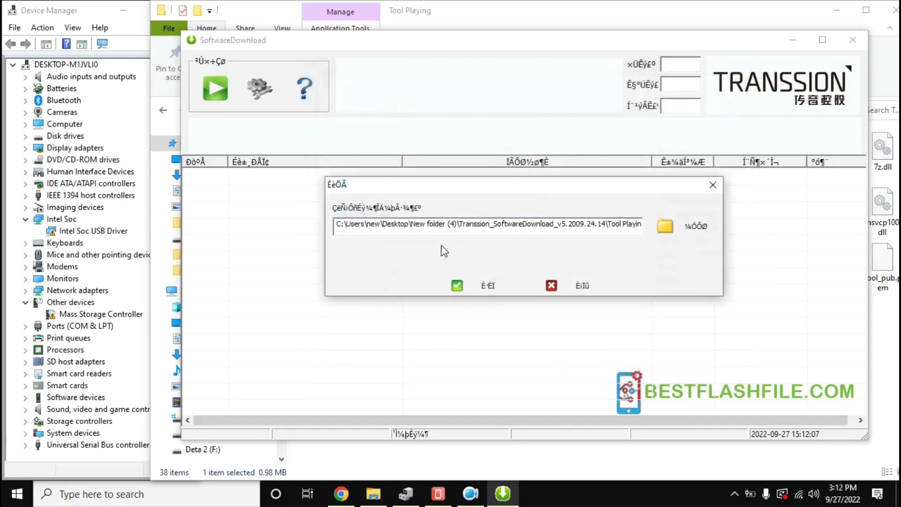
{"action": "left_click", "coordinate": [467, 286]}
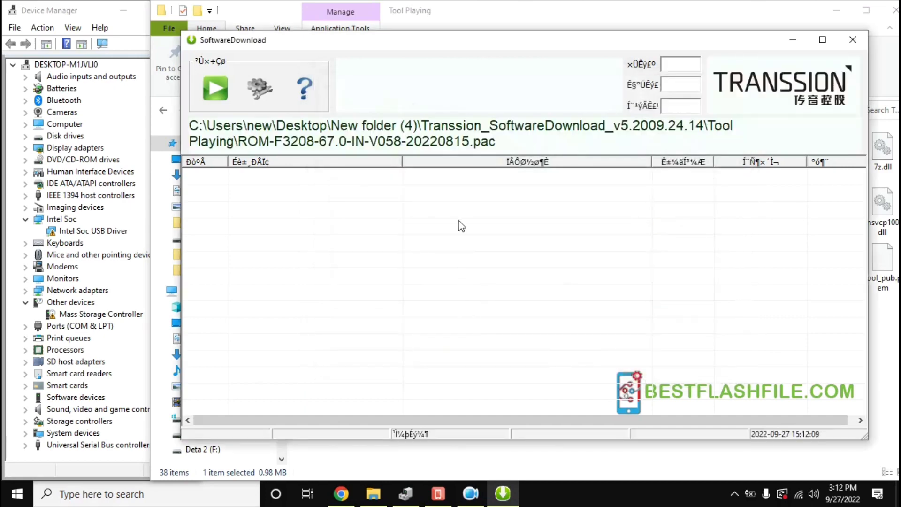
- Start the firmware download, dismiss the interrupting message, and start the download again so the tool waits for the phone
{"action": "left_click", "coordinate": [690, 22]}
{"action": "left_click", "coordinate": [502, 493]}
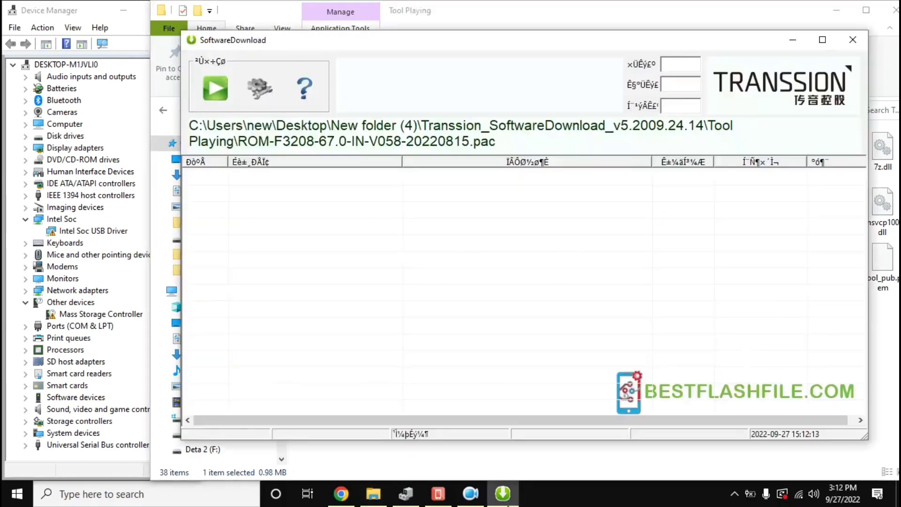
{"action": "left_click", "coordinate": [205, 79]}
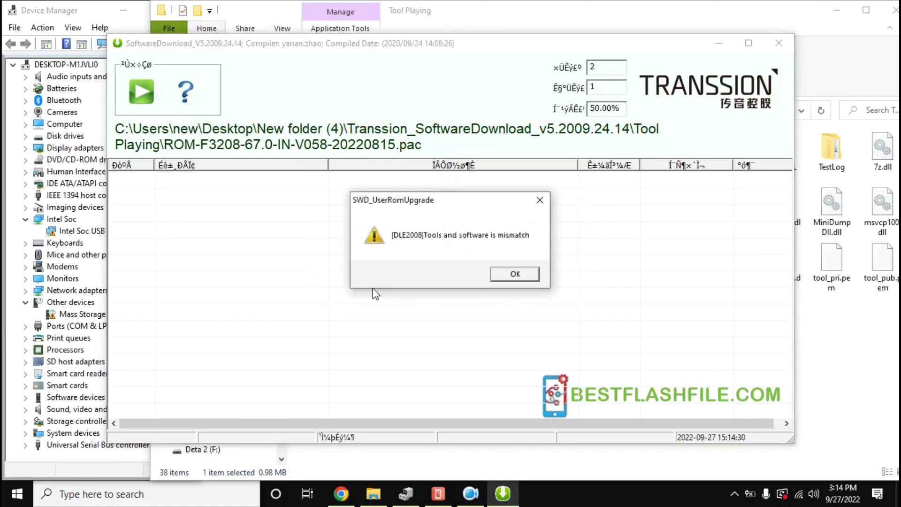
{"action": "left_click", "coordinate": [534, 277]}
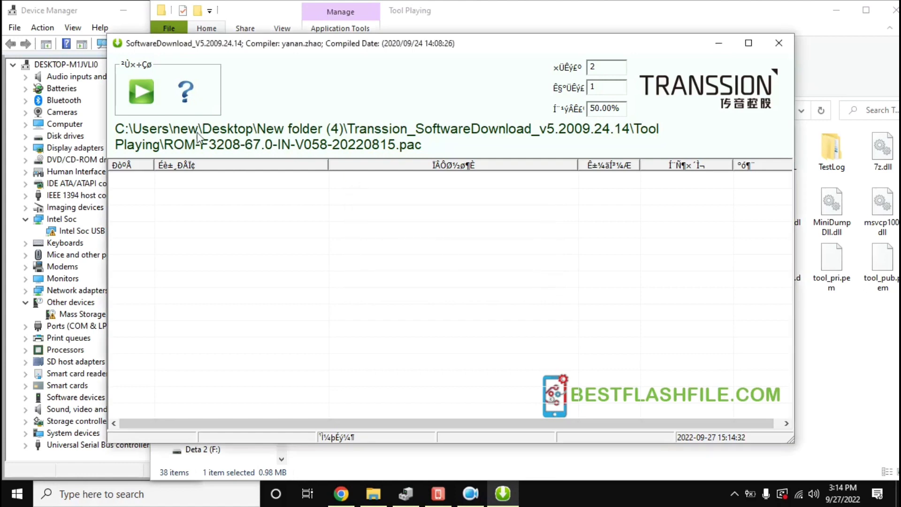
{"action": "left_click", "coordinate": [142, 90]}
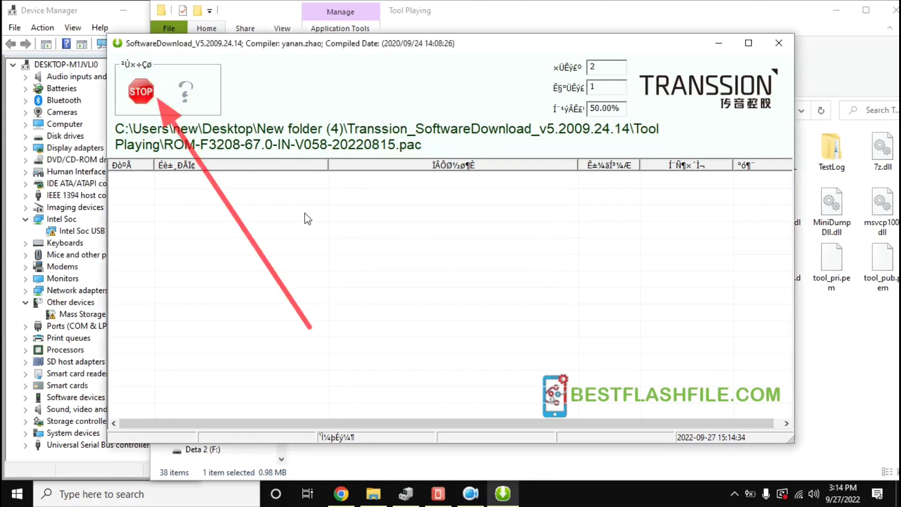
{"action": "left_click_drag", "start_coordinate": [362, 47], "coordinate": [418, 46]}
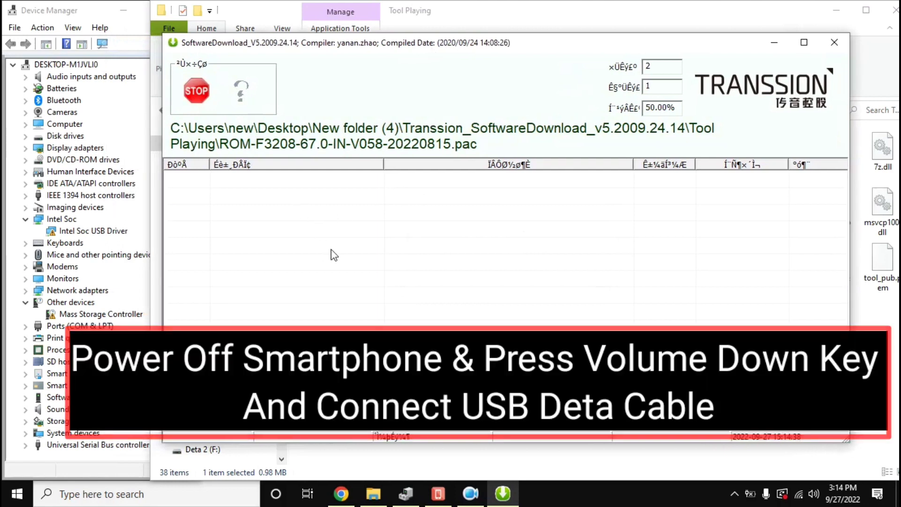